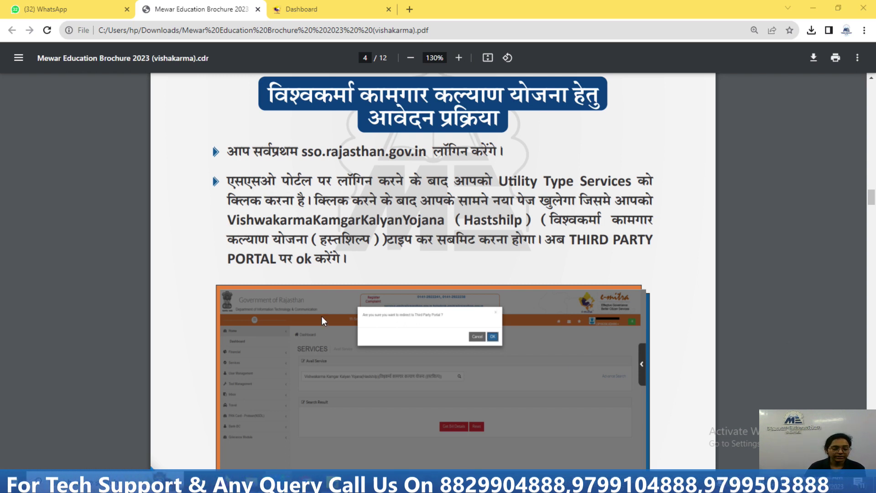
# Return to the e-Mitra dashboard and load the Avail Service page from the Home menu.
pyautogui.click(303, 9)
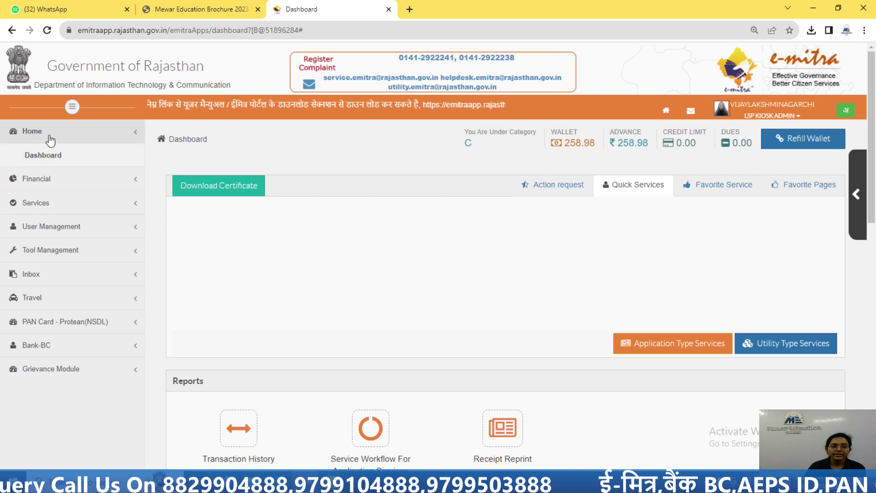
pyautogui.click(51, 156)
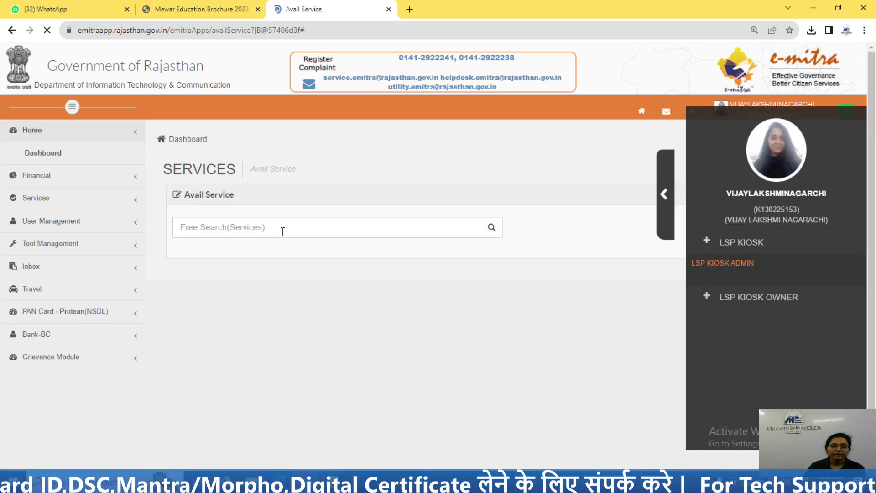
# Search 'vish', pick Vishwakarma Kamgar Kalyan Yojana (Hastshilp), and accept the redirect to its portal.
pyautogui.click(281, 231)
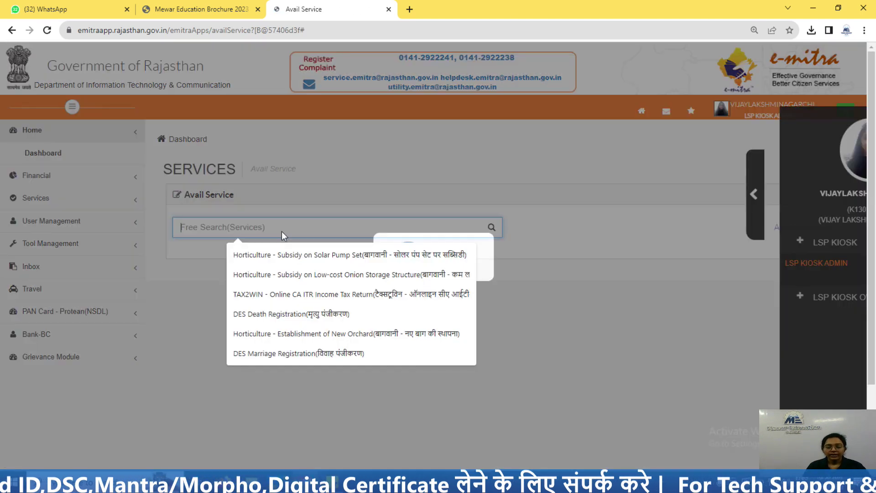
pyautogui.write('vish')
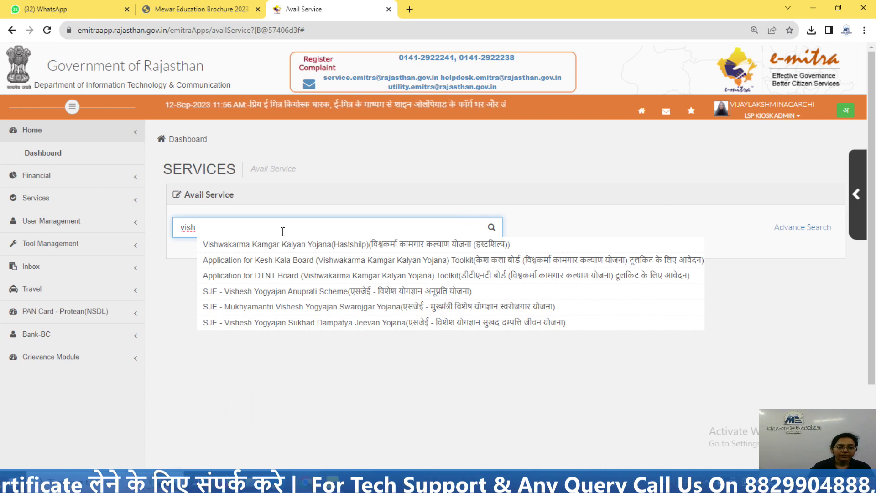
pyautogui.click(281, 247)
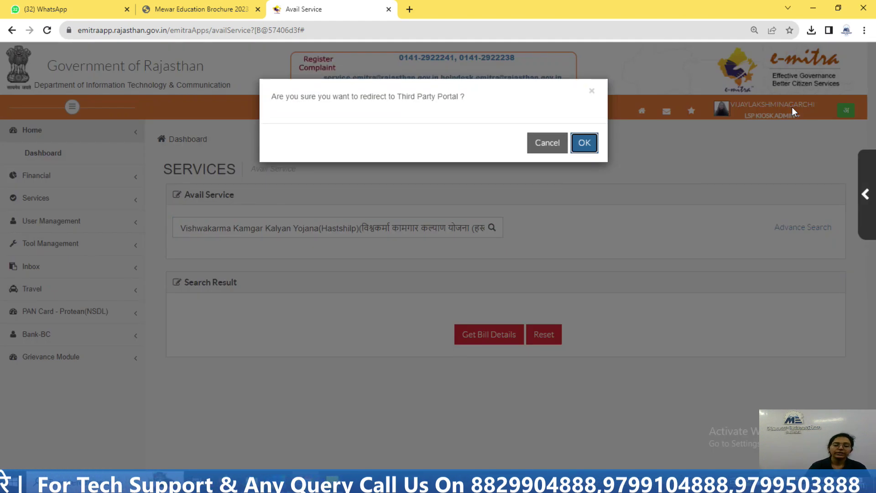
pyautogui.click(587, 142)
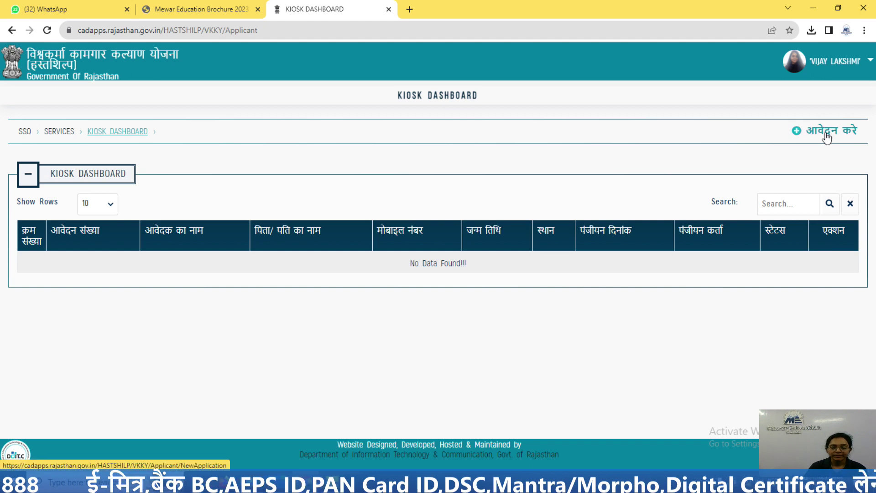
# Start a new toolkit application and look up the beneficiary by Jan Aadhaar ID.
pyautogui.click(827, 137)
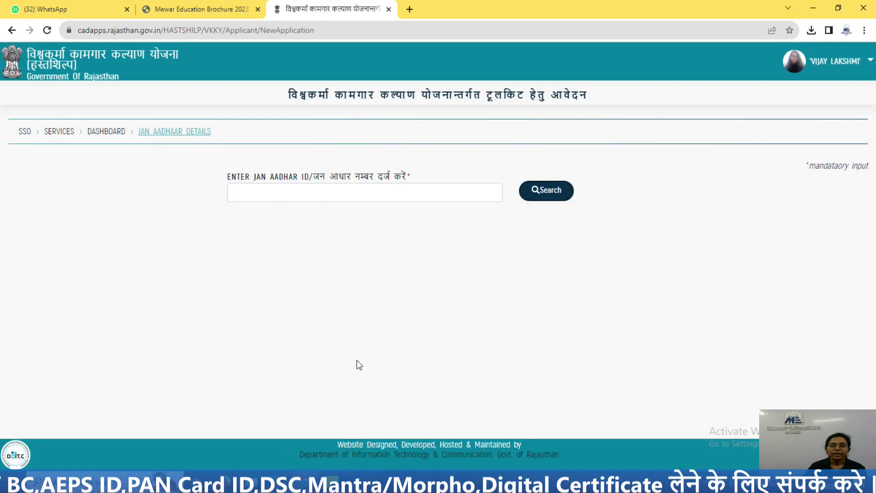
pyautogui.click(402, 192)
pyautogui.write('479')
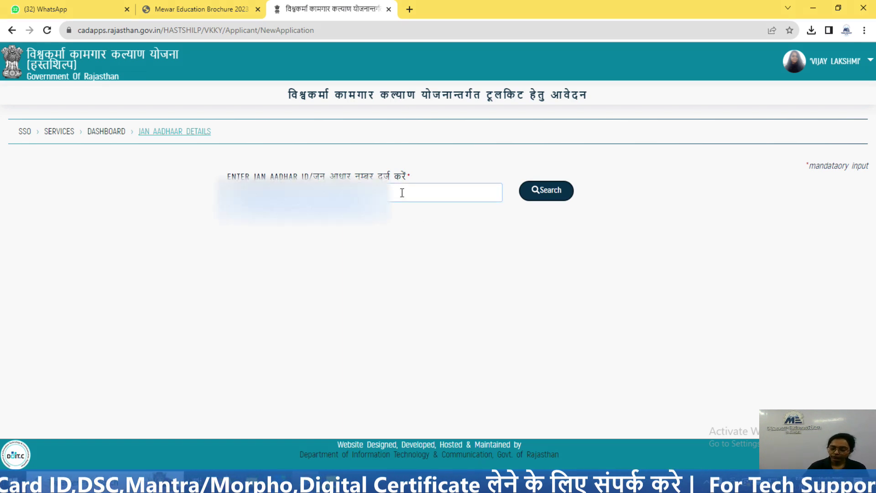
pyautogui.click(552, 191)
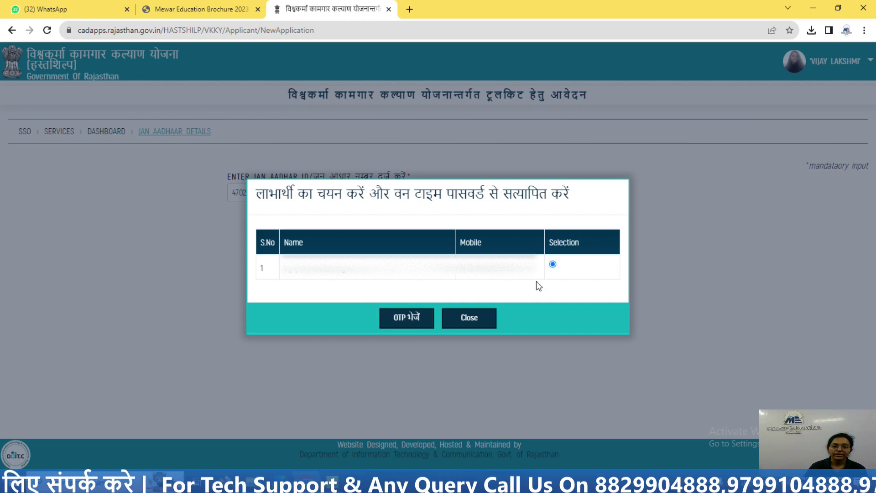
# Send an OTP to the beneficiary, enter the received code, and verify it.
pyautogui.click(430, 310)
pyautogui.click(299, 272)
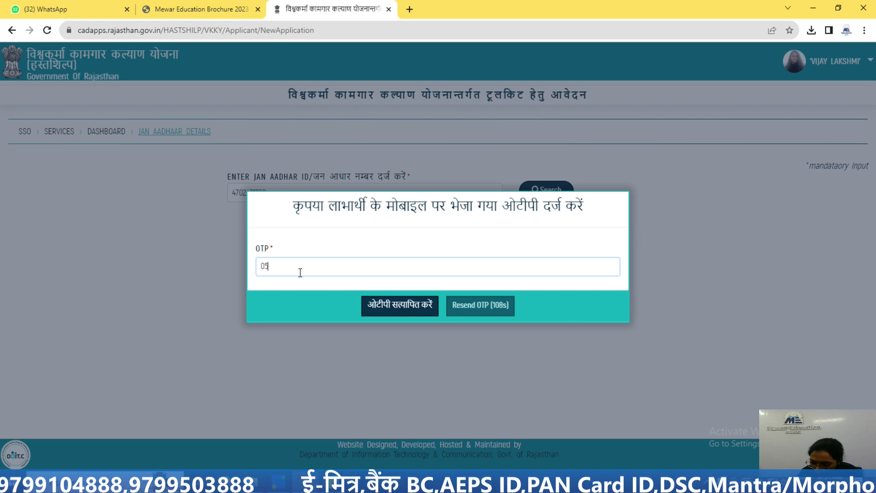
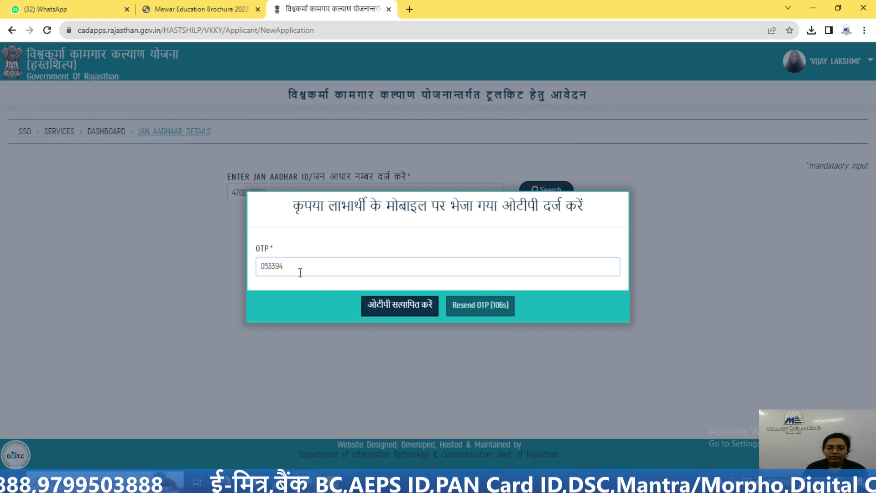
pyautogui.click(385, 308)
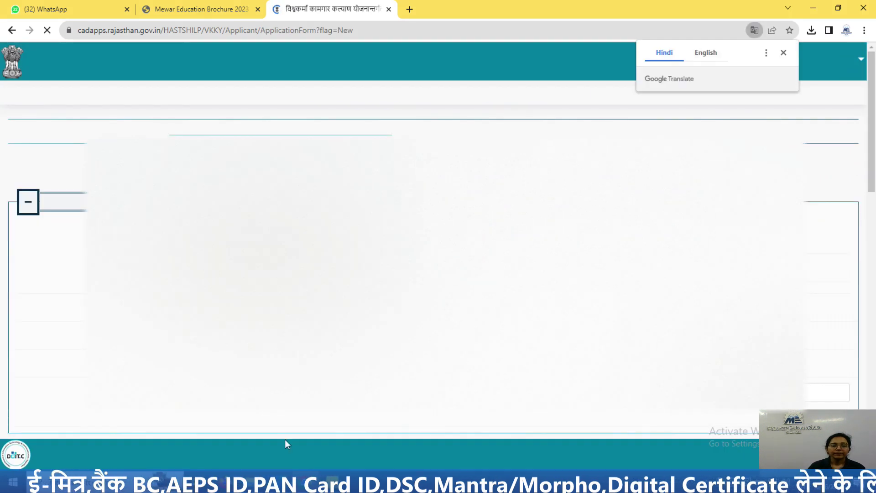
# In the पता section, choose the स्थान option and set the tehsil to Badgaon.
pyautogui.scroll(-3, 431, 283)
pyautogui.scroll(3, 431, 283)
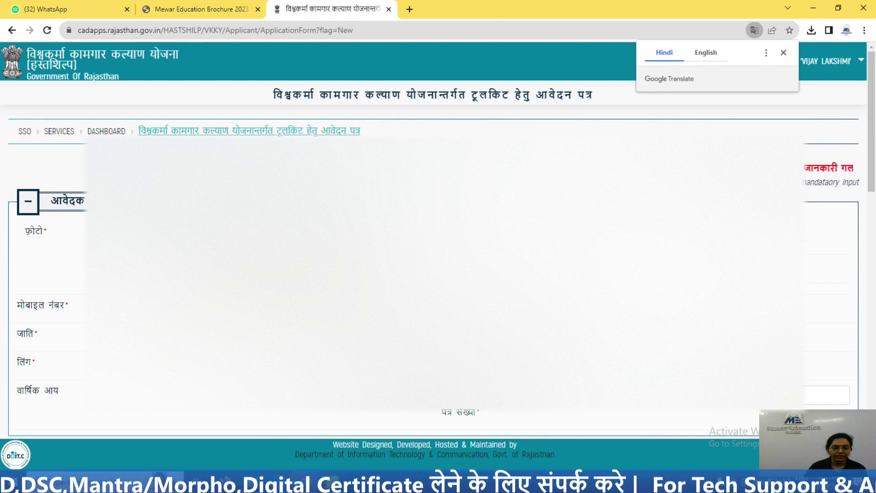
pyautogui.scroll(-3, 431, 283)
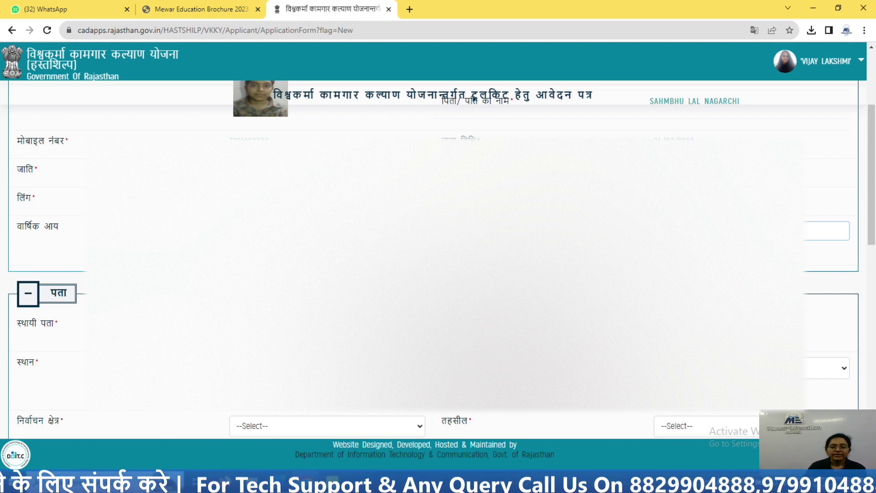
pyautogui.scroll(-4, 438, 256)
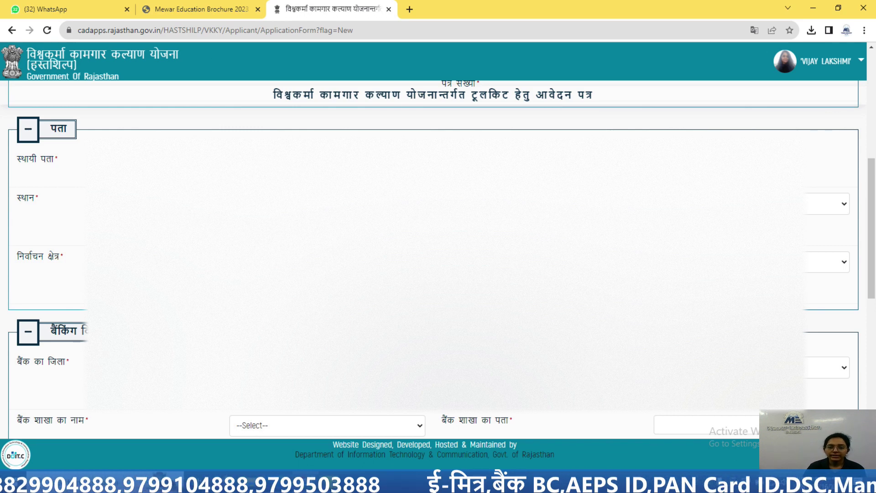
pyautogui.click(752, 204)
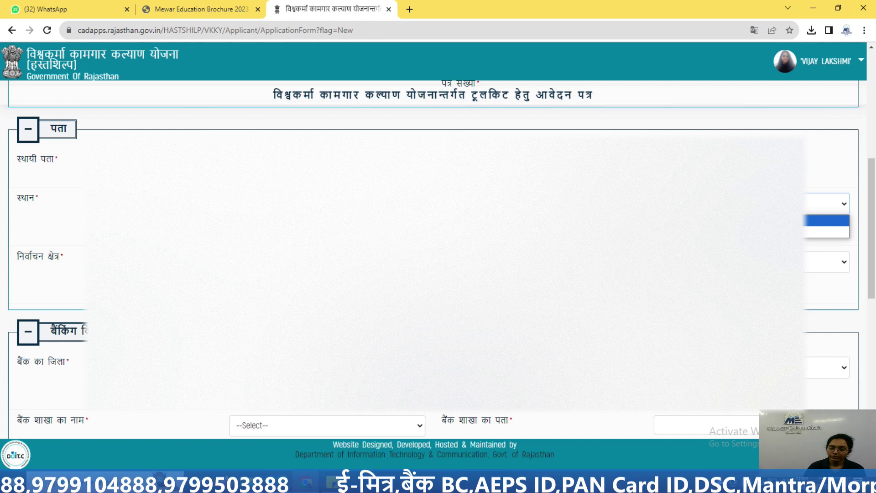
pyautogui.click(752, 232)
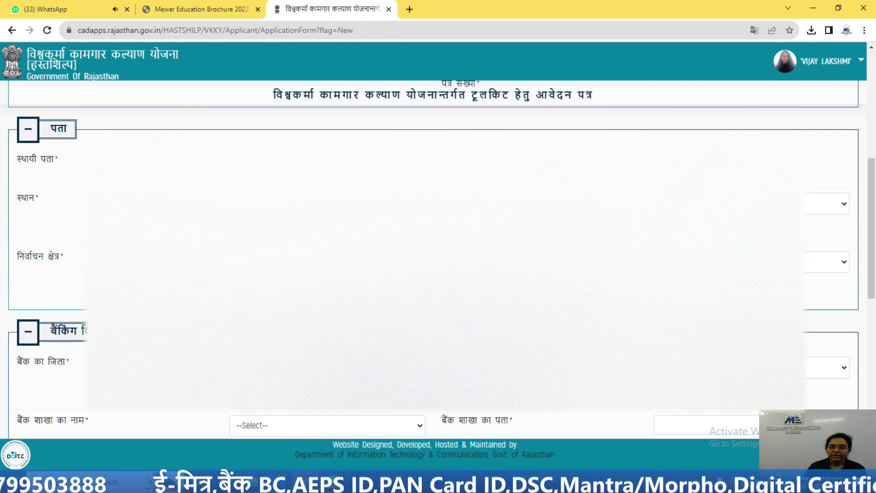
pyautogui.click(752, 262)
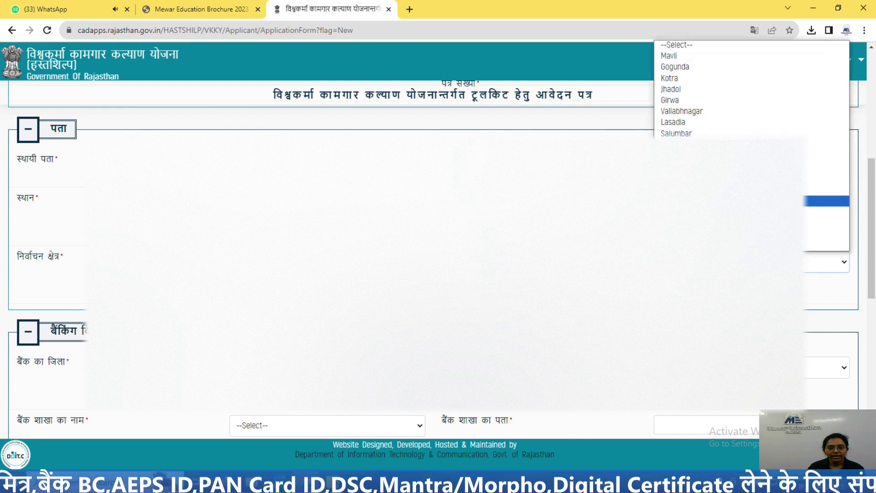
pyautogui.click(826, 211)
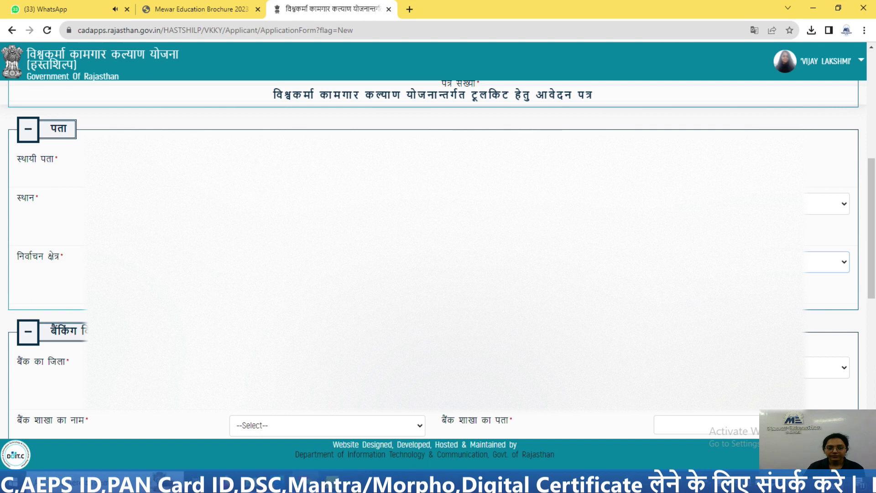
pyautogui.scroll(-3, 826, 212)
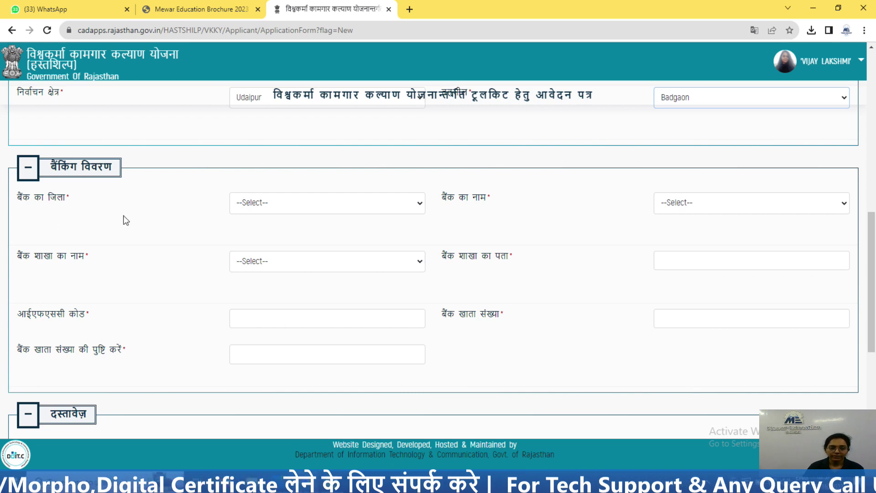
# Set the bank district to Udaipur and the bank name to BANK OF INDIA.
pyautogui.click(267, 200)
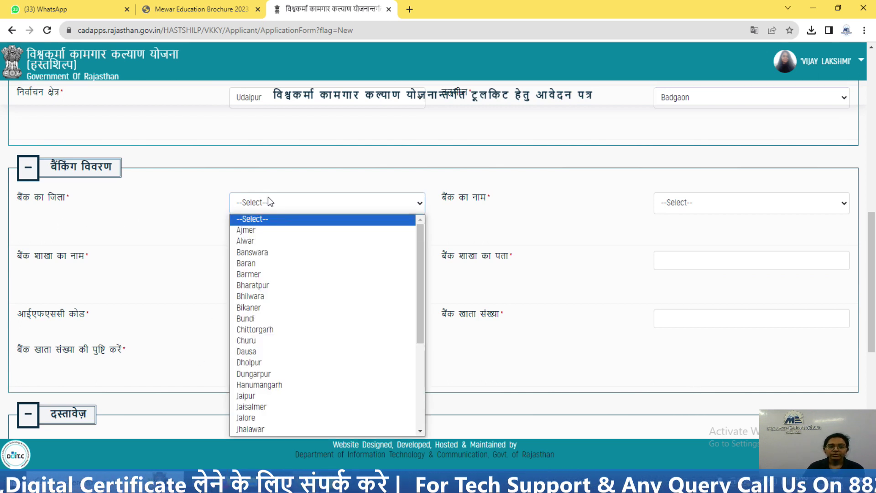
pyautogui.scroll(-5, 279, 428)
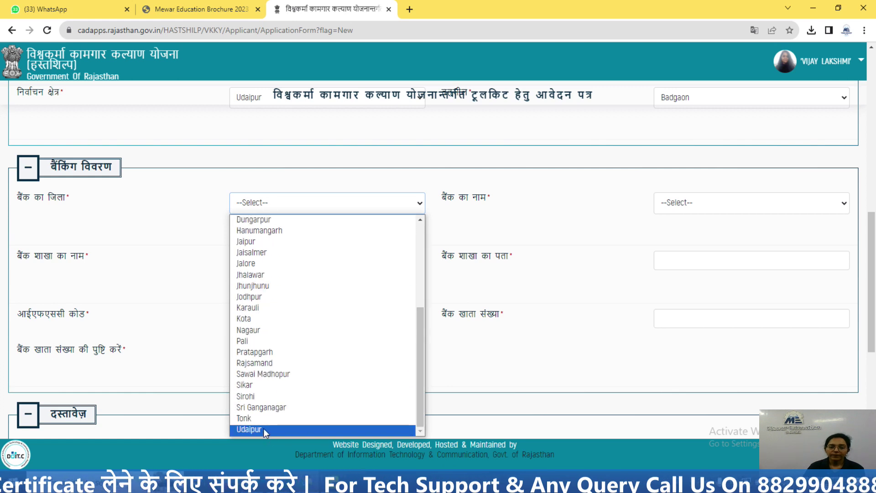
pyautogui.click(258, 429)
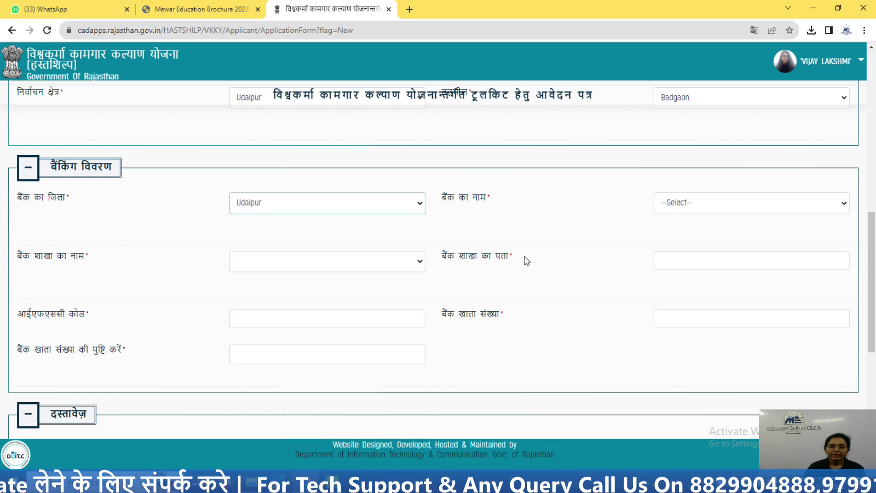
pyautogui.click(695, 201)
pyautogui.scroll(-6, 648, 379)
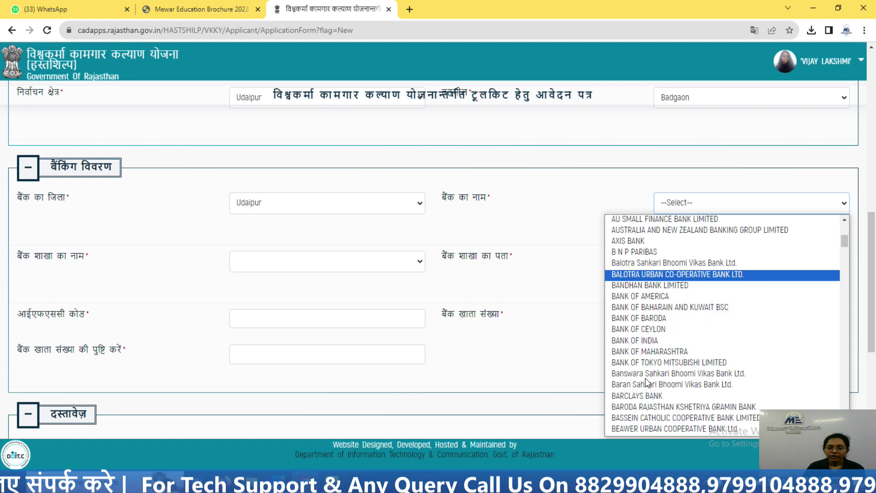
pyautogui.scroll(6, 648, 383)
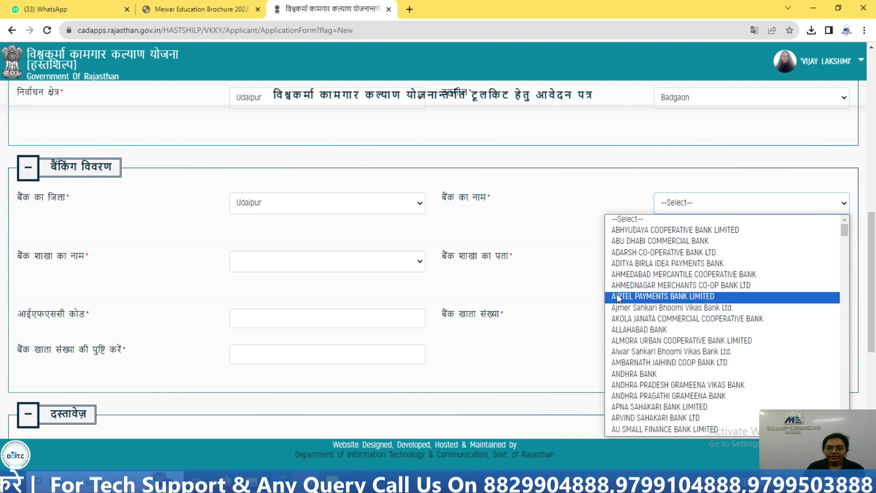
pyautogui.scroll(-6, 624, 333)
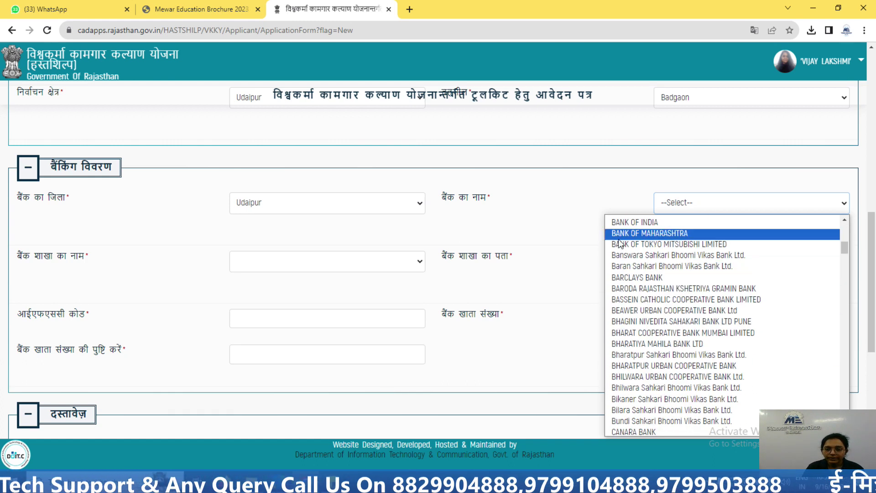
pyautogui.click(622, 228)
# Choose the NYAY MARG branch, filling IFSC BKID0007487, and move to the account number field.
pyautogui.click(288, 261)
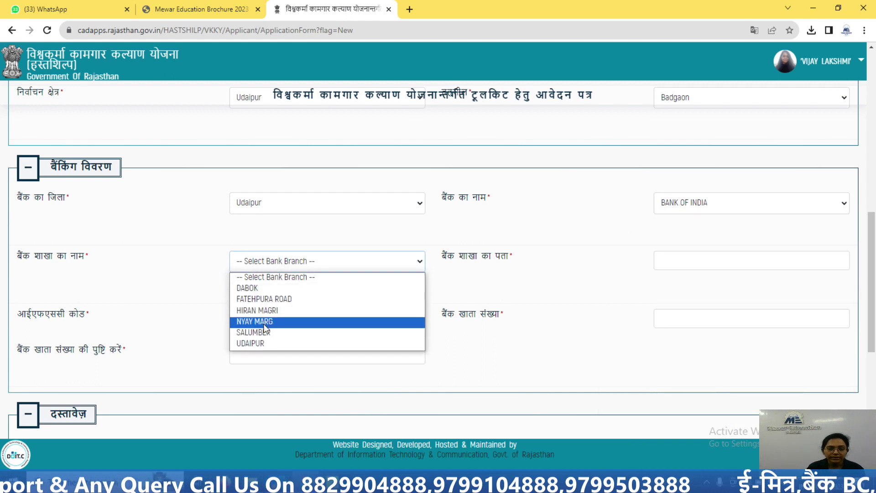
pyautogui.click(264, 322)
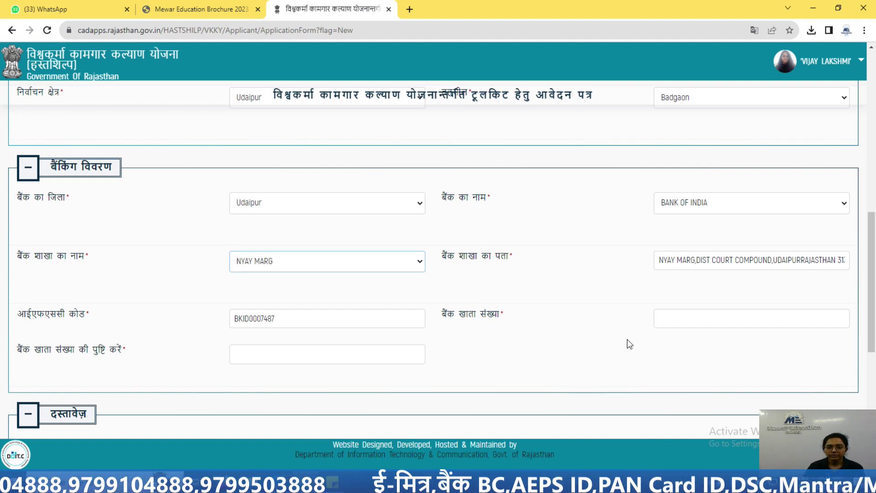
pyautogui.click(696, 318)
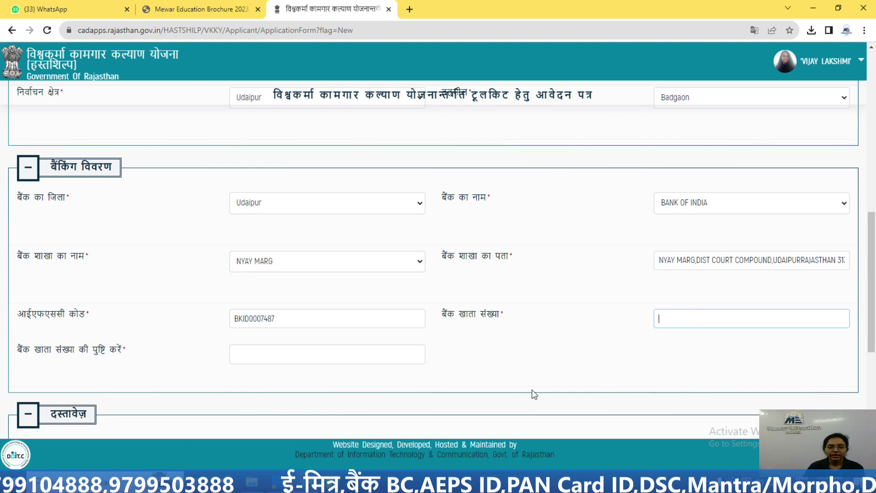
pyautogui.scroll(-3, 346, 378)
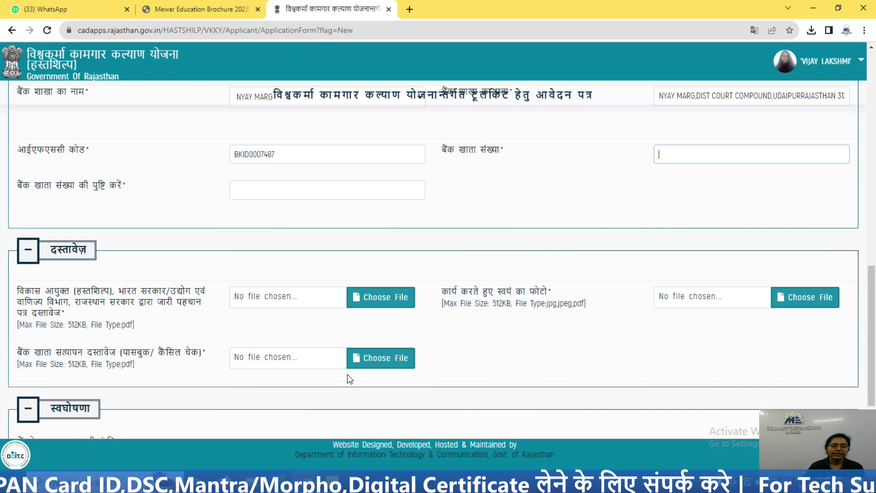
# Tick the स्वघोषणा self-declaration checkbox, then return to the Mewar Education Brochure PDF.
pyautogui.scroll(-3, 208, 321)
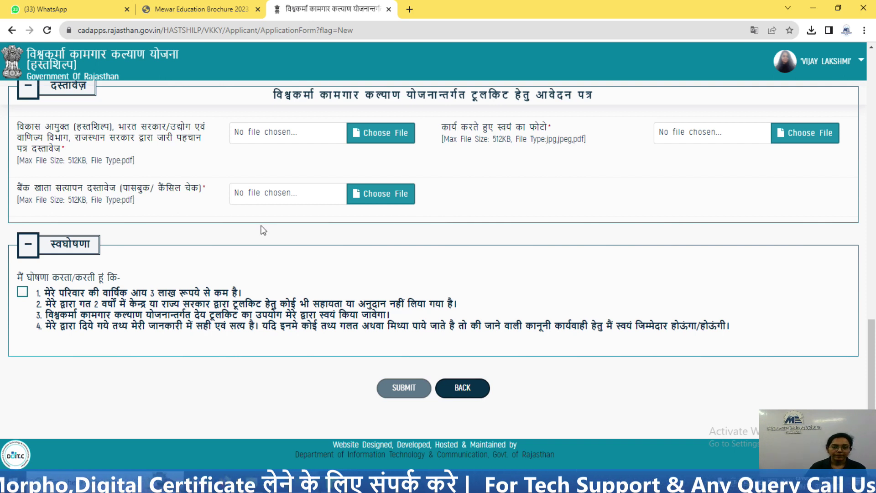
pyautogui.scroll(15, 286, 267)
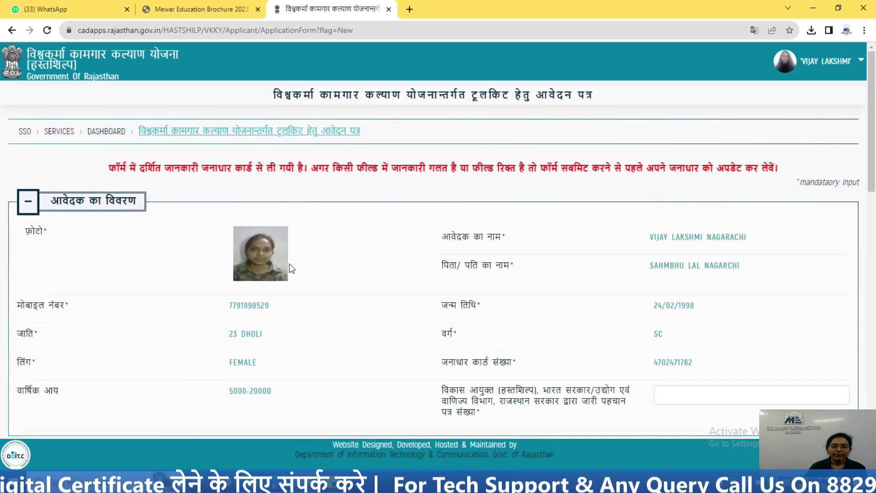
pyautogui.scroll(-10, 290, 264)
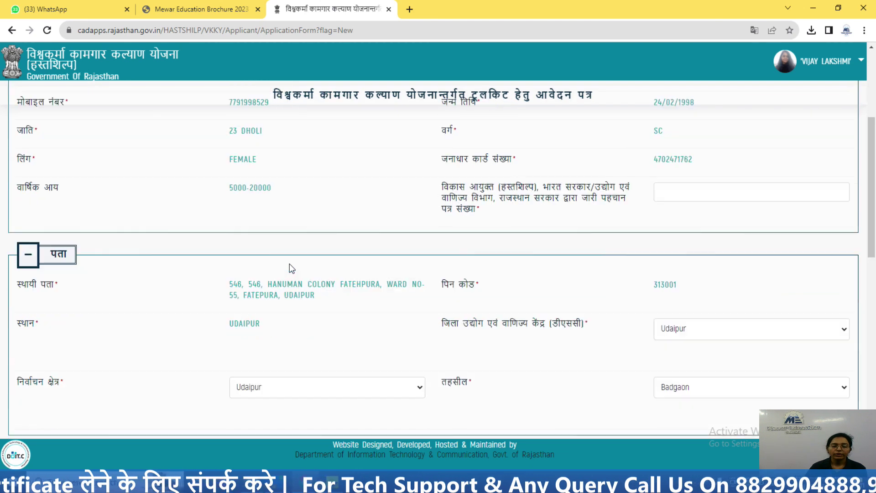
pyautogui.scroll(-7, 290, 263)
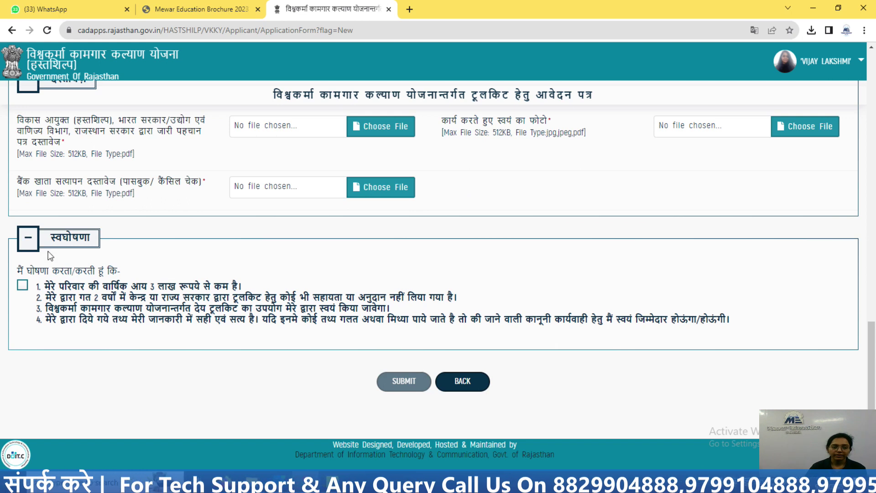
pyautogui.click(23, 285)
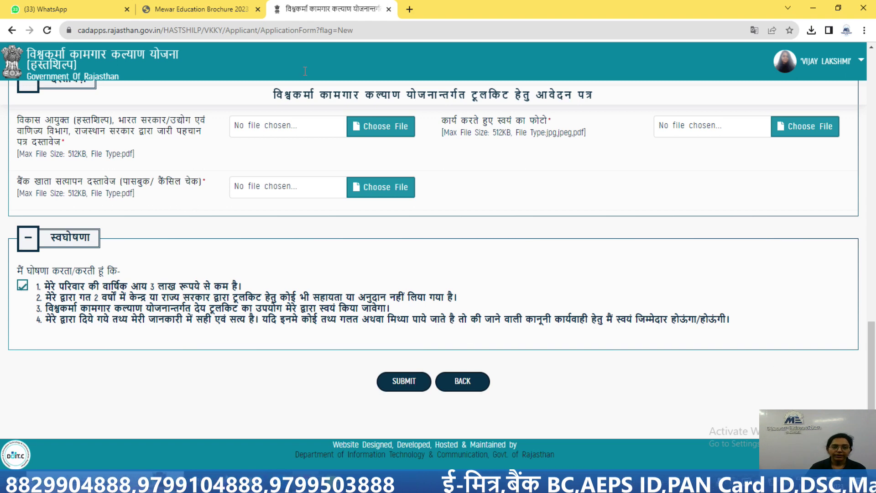
pyautogui.click(203, 6)
pyautogui.scroll(-20, 532, 278)
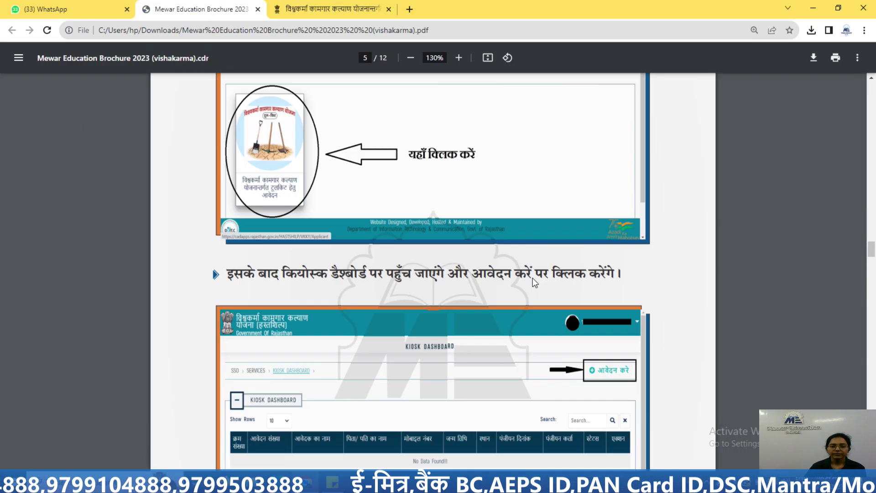
# Scroll the brochure past the submission and View Application pages to page 11, 'हमारा कियोस्क हमारी पहचान'.
pyautogui.scroll(-15, 533, 278)
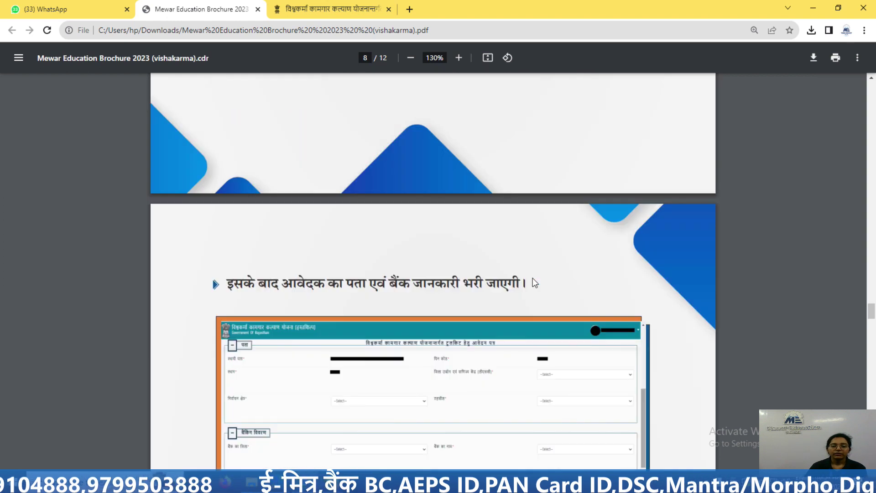
pyautogui.scroll(-6, 533, 278)
pyautogui.scroll(-20, 533, 278)
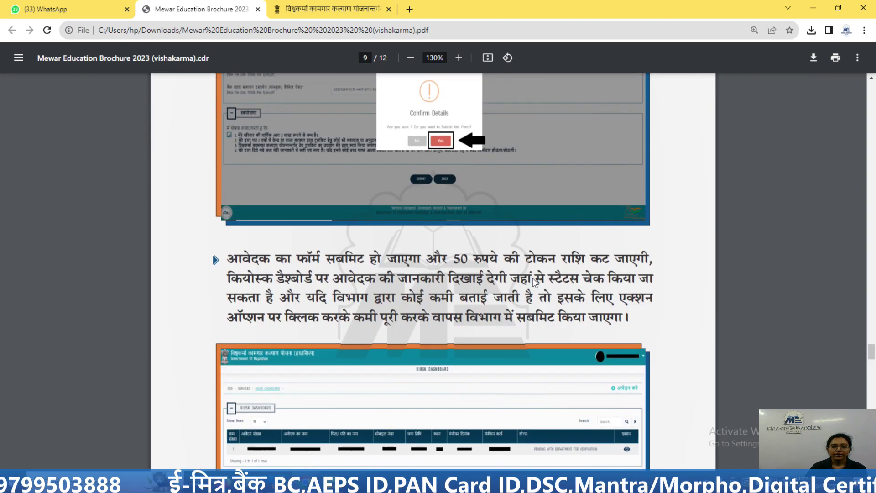
pyautogui.scroll(3, 533, 283)
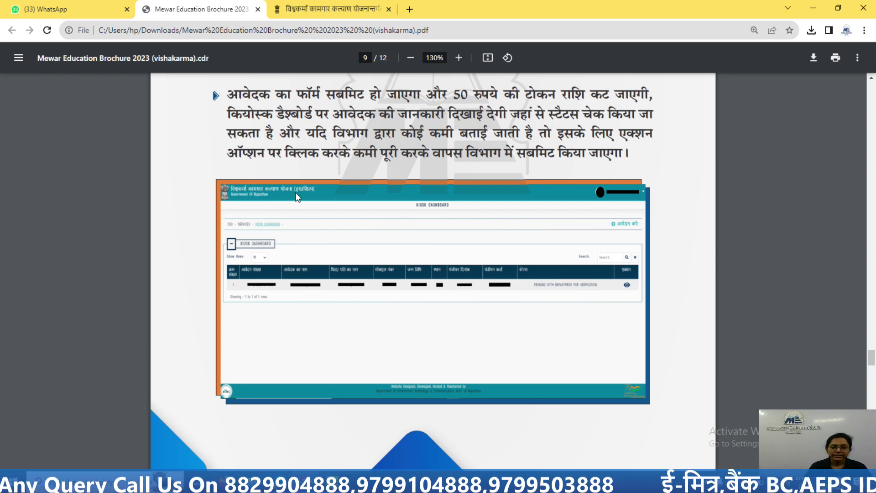
pyautogui.scroll(-10, 296, 193)
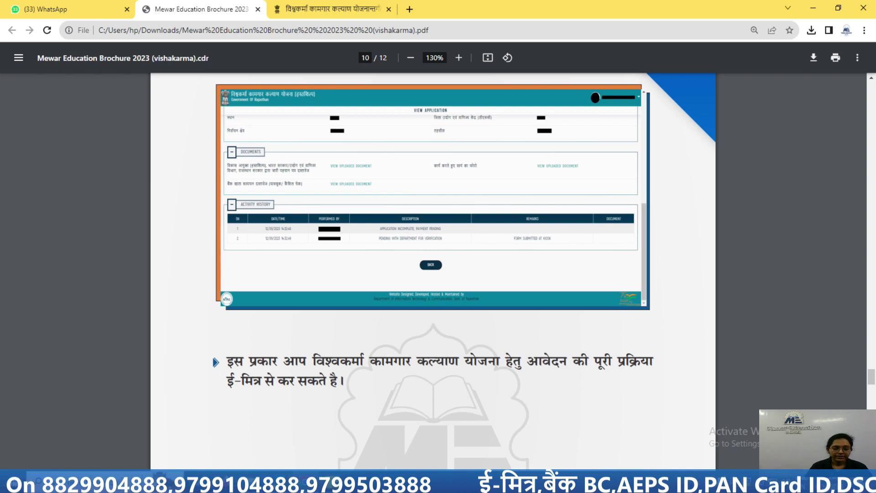
pyautogui.scroll(-7, 648, 340)
pyautogui.scroll(-10, 646, 338)
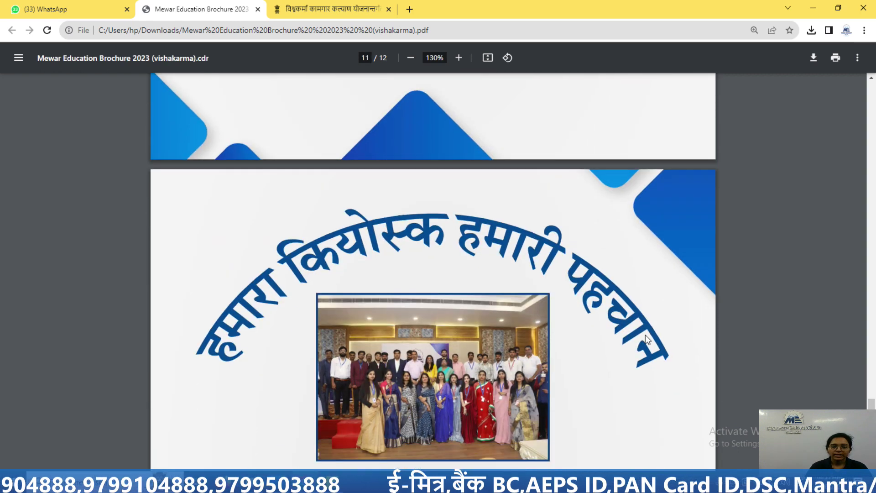